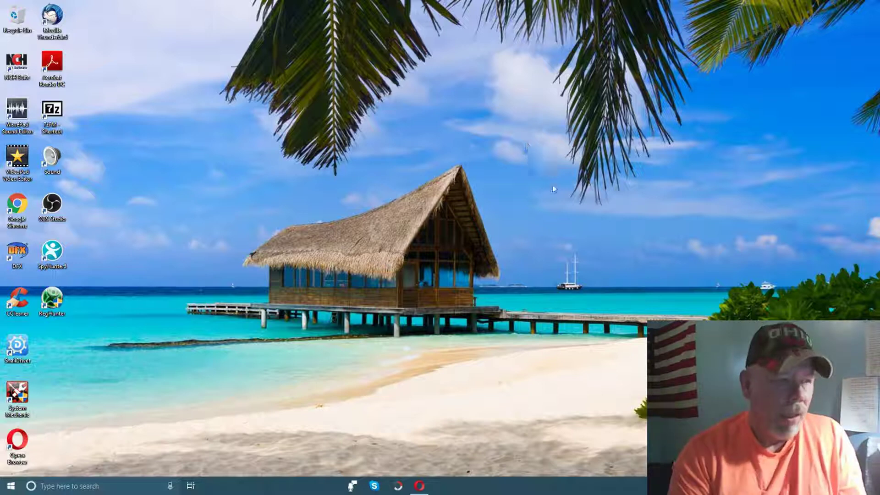
Bring up the Clickworker page in Opera and briefly select its web address.
{"action": "left_click", "coordinate": [420, 486]}
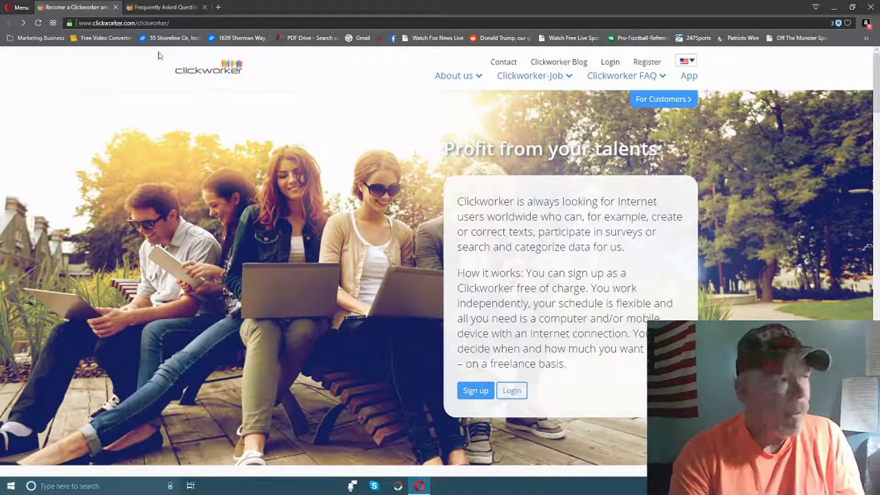
{"action": "left_click_drag", "start_coordinate": [173, 23], "coordinate": [81, 22]}
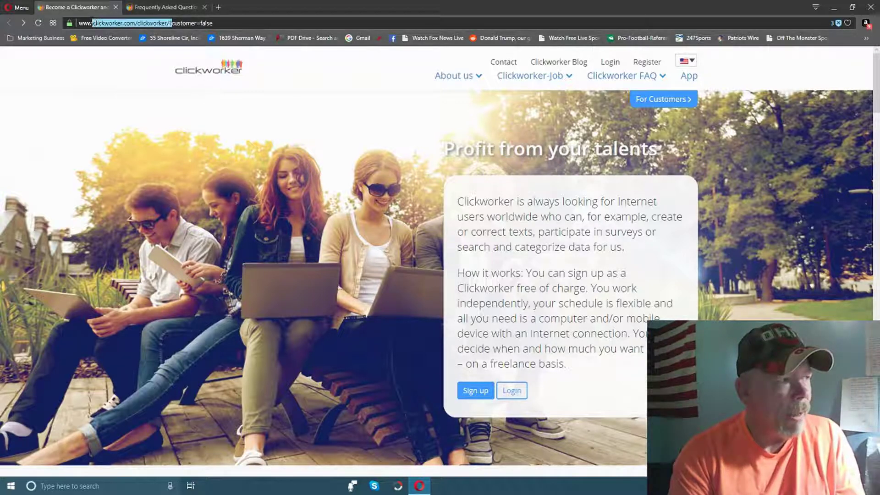
{"action": "left_click", "coordinate": [327, 119]}
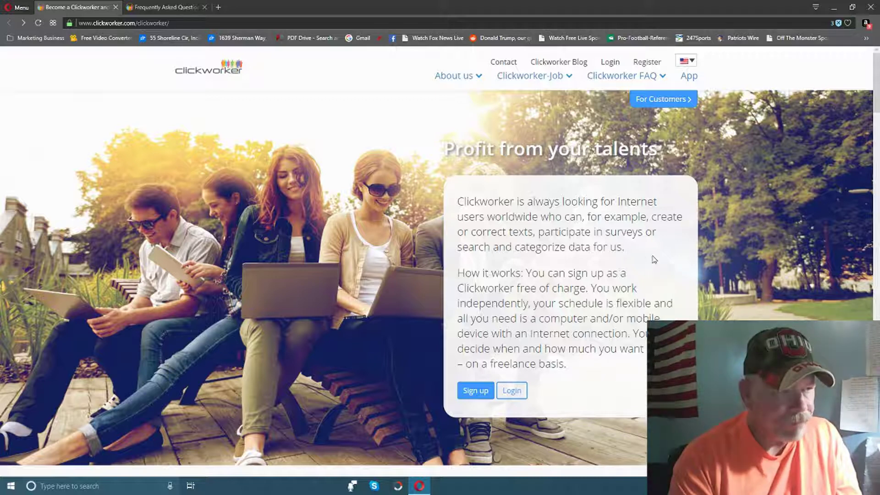
{"action": "scroll", "coordinate": [715, 259], "scroll_direction": "down", "scroll_amount": 1}
{"action": "scroll", "coordinate": [715, 259], "scroll_direction": "down", "scroll_amount": 2}
{"action": "scroll", "coordinate": [715, 261], "scroll_direction": "down", "scroll_amount": 2}
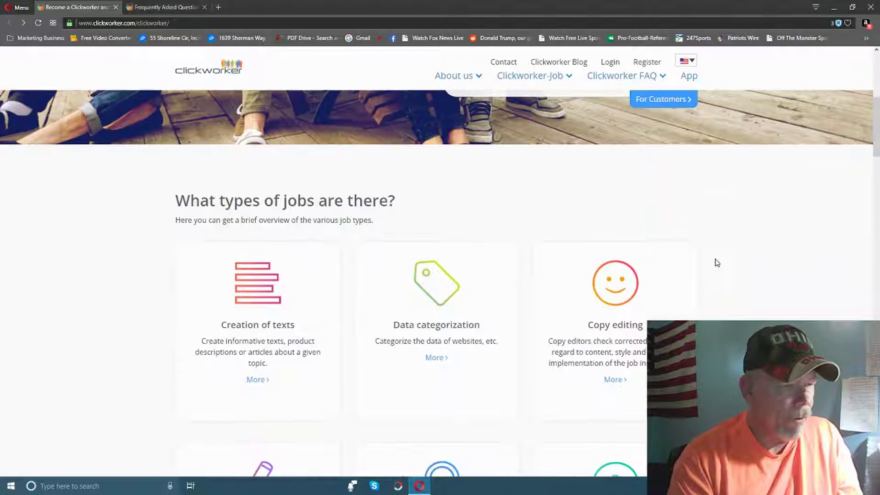
{"action": "scroll", "coordinate": [715, 265], "scroll_direction": "down", "scroll_amount": 1}
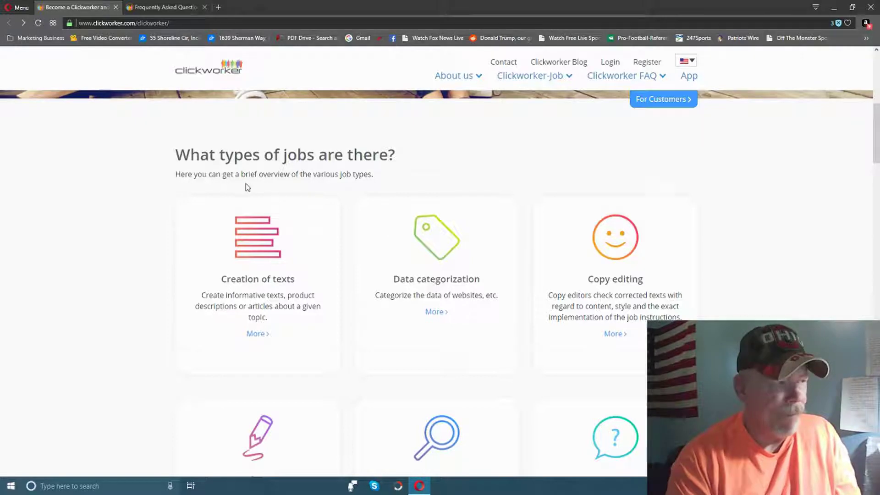
{"action": "scroll", "coordinate": [245, 185], "scroll_direction": "down", "scroll_amount": 1}
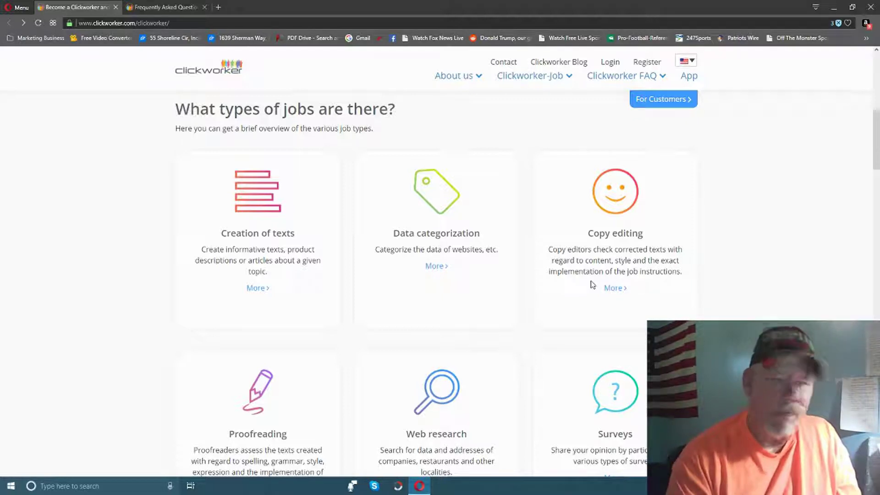
{"action": "scroll", "coordinate": [732, 295], "scroll_direction": "down", "scroll_amount": 2}
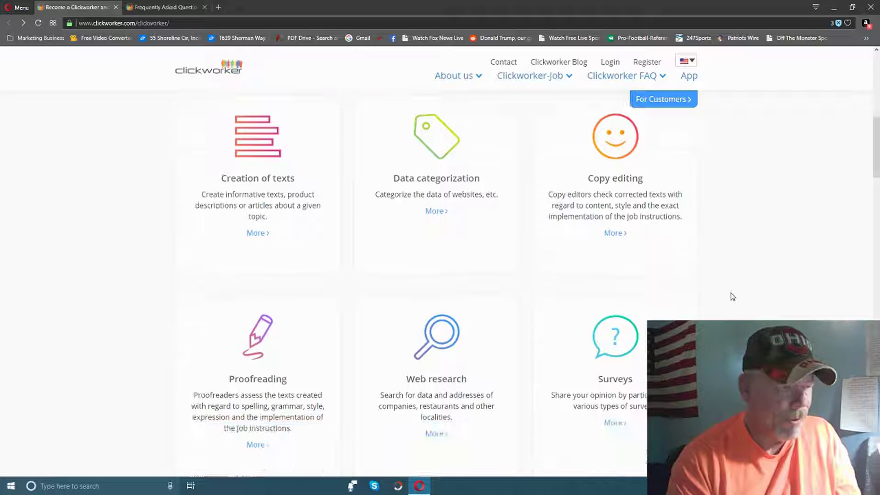
{"action": "scroll", "coordinate": [732, 295], "scroll_direction": "down", "scroll_amount": 1}
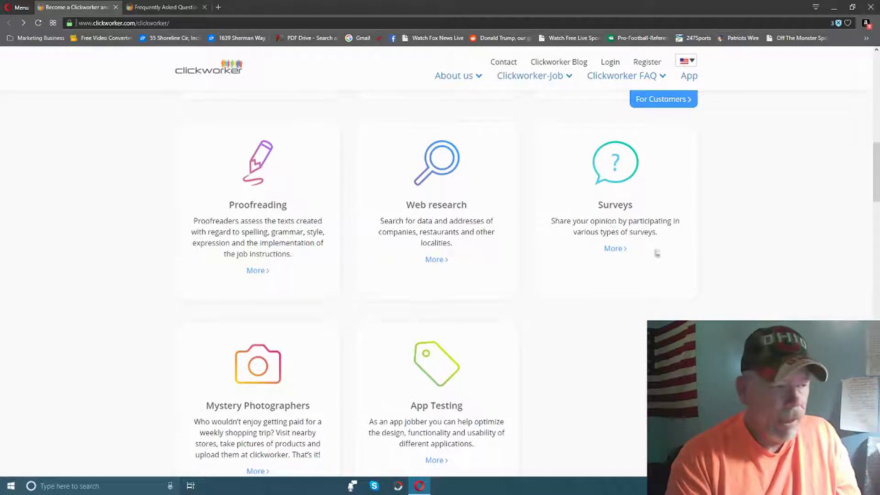
{"action": "scroll", "coordinate": [658, 255], "scroll_direction": "down", "scroll_amount": 2}
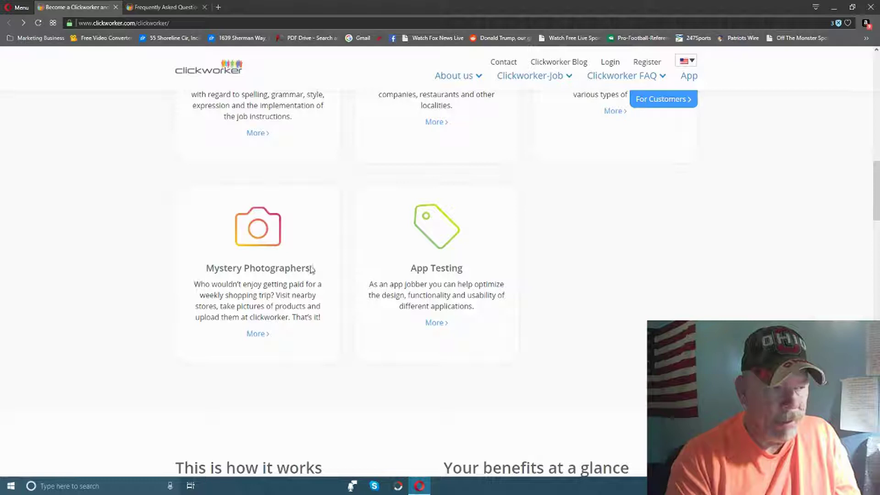
Highlight the Mystery Photographers and App Testing job titles, clearing each selection.
{"action": "left_click_drag", "start_coordinate": [311, 268], "coordinate": [205, 275]}
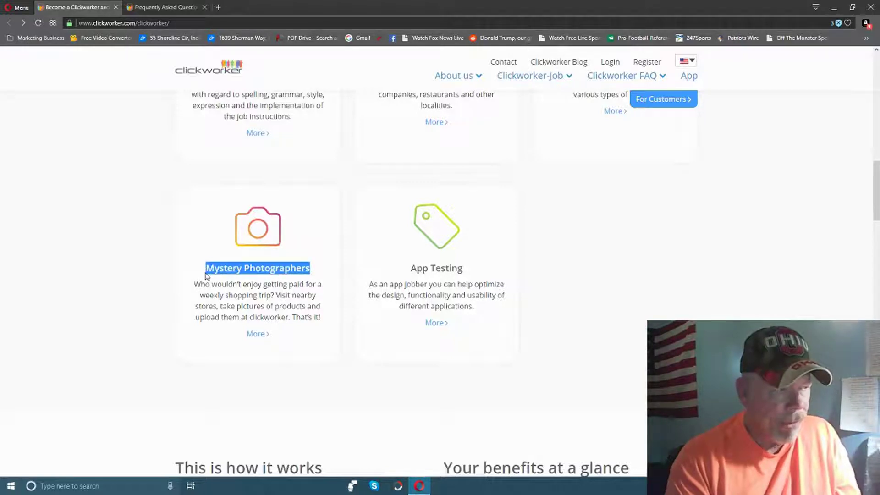
{"action": "left_click", "coordinate": [166, 274]}
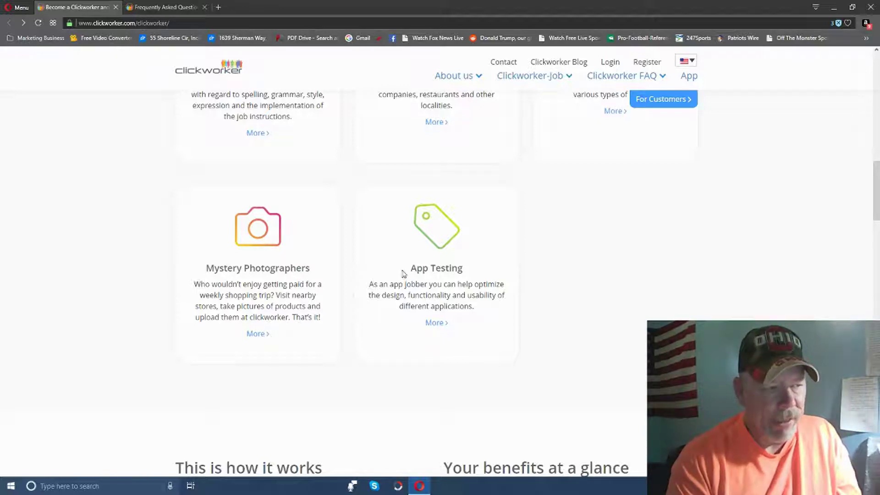
{"action": "left_click_drag", "start_coordinate": [402, 273], "coordinate": [540, 279]}
{"action": "left_click", "coordinate": [549, 292]}
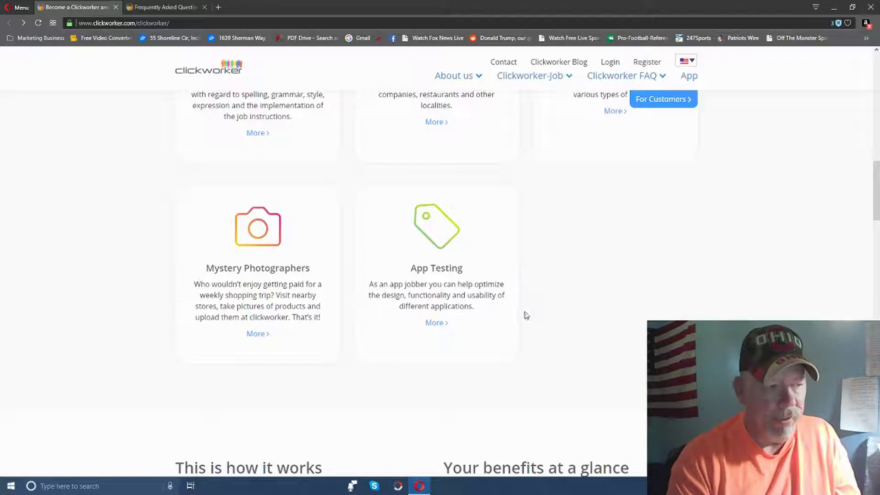
{"action": "scroll", "coordinate": [597, 320], "scroll_direction": "down", "scroll_amount": 3}
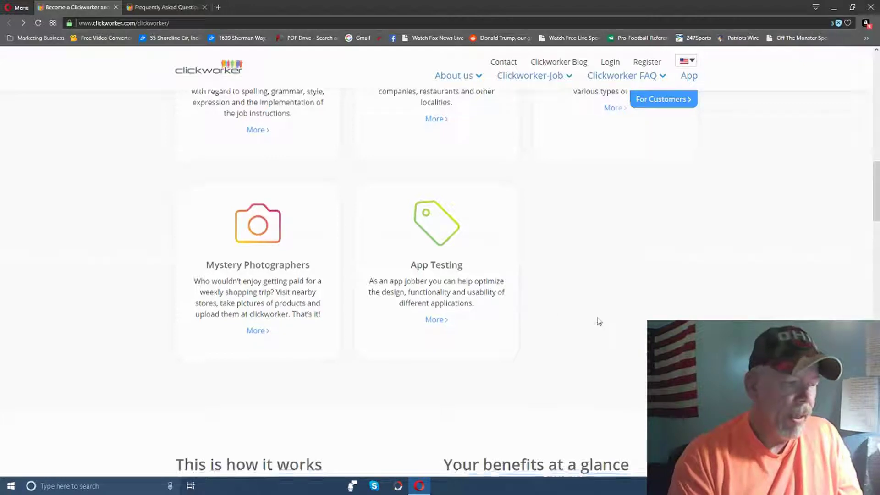
{"action": "scroll", "coordinate": [303, 268], "scroll_direction": "down", "scroll_amount": 2}
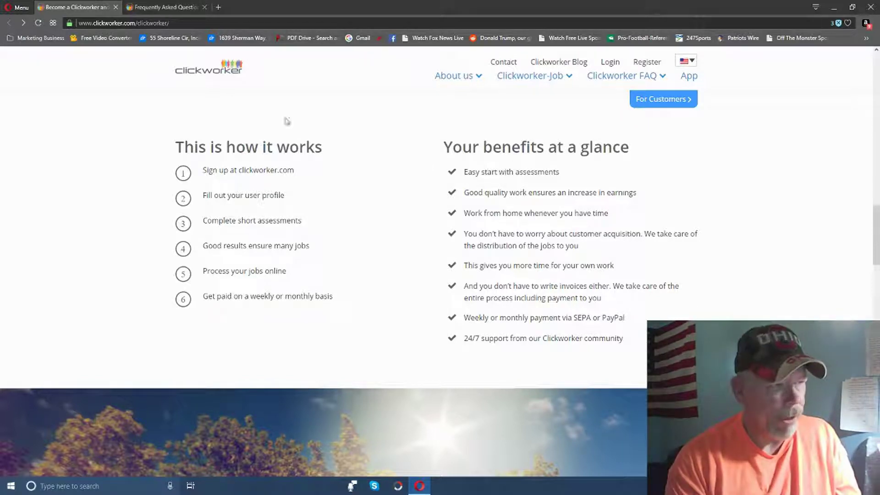
{"action": "scroll", "coordinate": [628, 230], "scroll_direction": "up", "scroll_amount": 1}
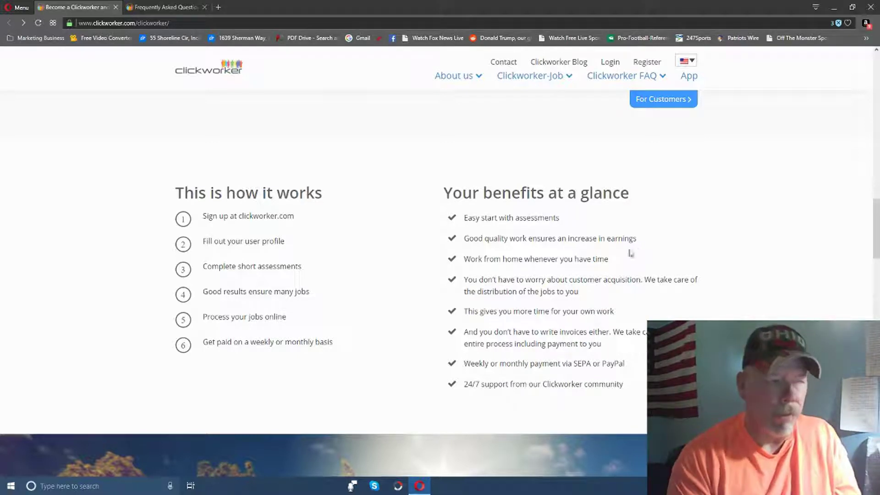
Highlight step 4, 'Good results ensure many jobs', then clear the selection.
{"action": "left_click_drag", "start_coordinate": [313, 293], "coordinate": [202, 293]}
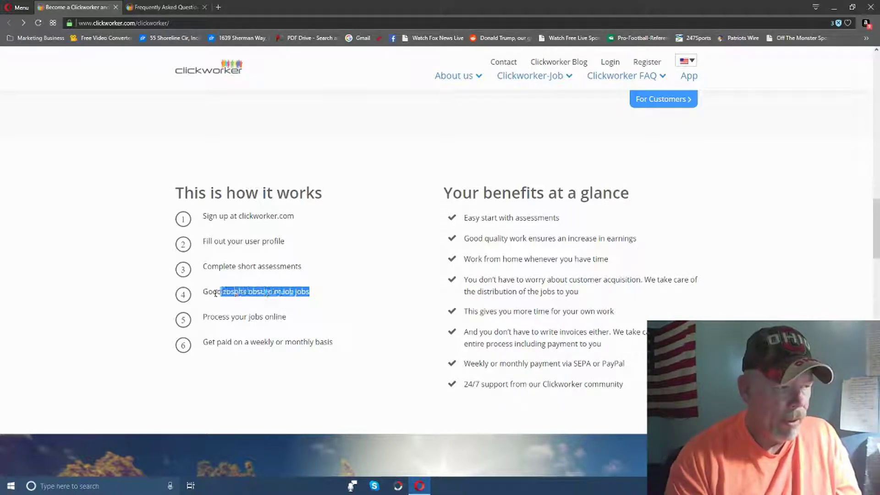
{"action": "left_click", "coordinate": [728, 249]}
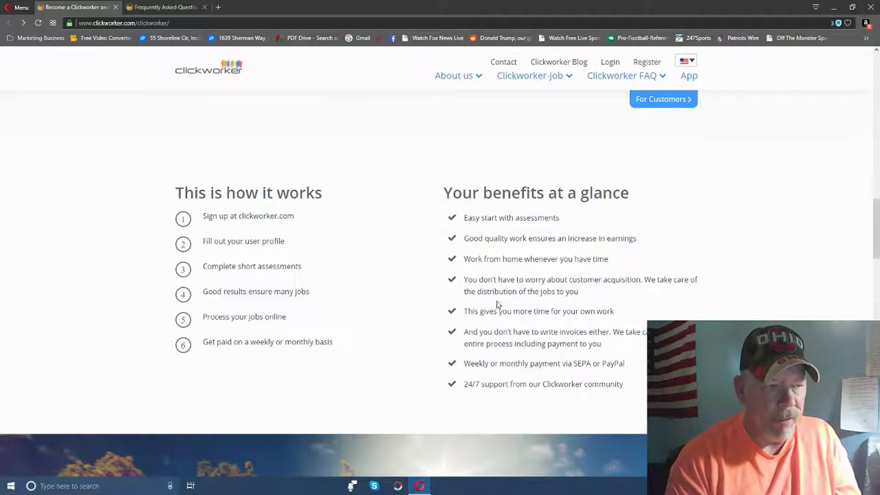
{"action": "scroll", "coordinate": [694, 306], "scroll_direction": "down", "scroll_amount": 1}
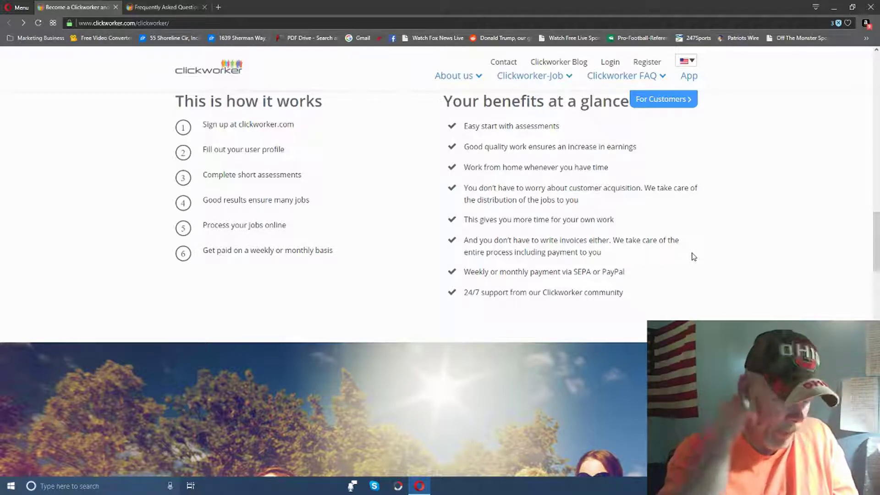
{"action": "scroll", "coordinate": [703, 252], "scroll_direction": "down", "scroll_amount": 1}
{"action": "scroll", "coordinate": [702, 252], "scroll_direction": "down", "scroll_amount": 3}
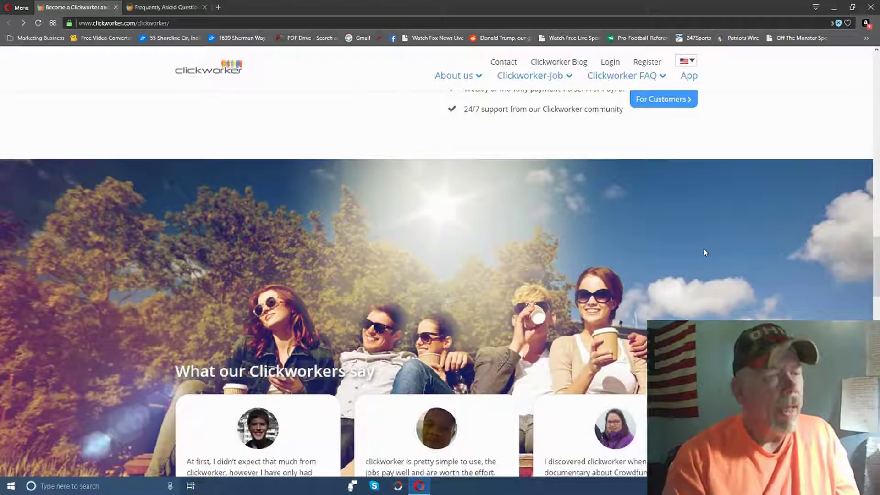
{"action": "scroll", "coordinate": [704, 251], "scroll_direction": "down", "scroll_amount": 1}
{"action": "scroll", "coordinate": [705, 254], "scroll_direction": "down", "scroll_amount": 2}
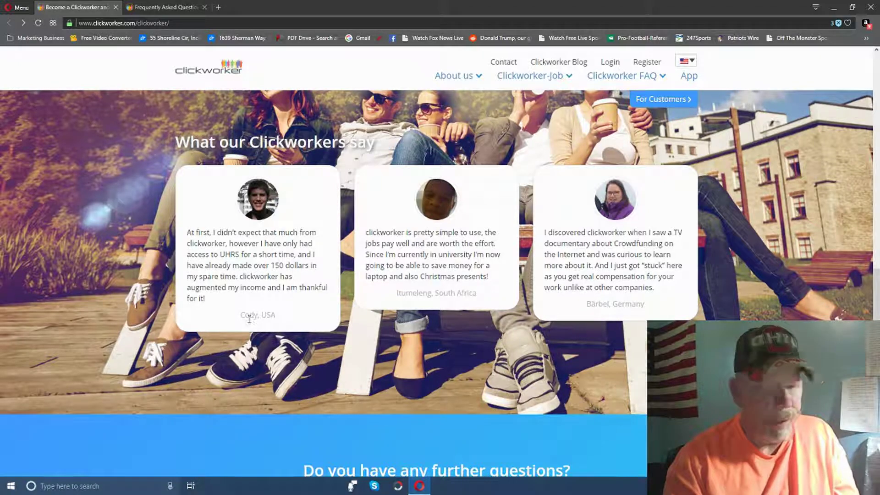
Highlight the three testimonials' author captions in turn, then clear the selection.
{"action": "left_click_drag", "start_coordinate": [273, 314], "coordinate": [246, 313]}
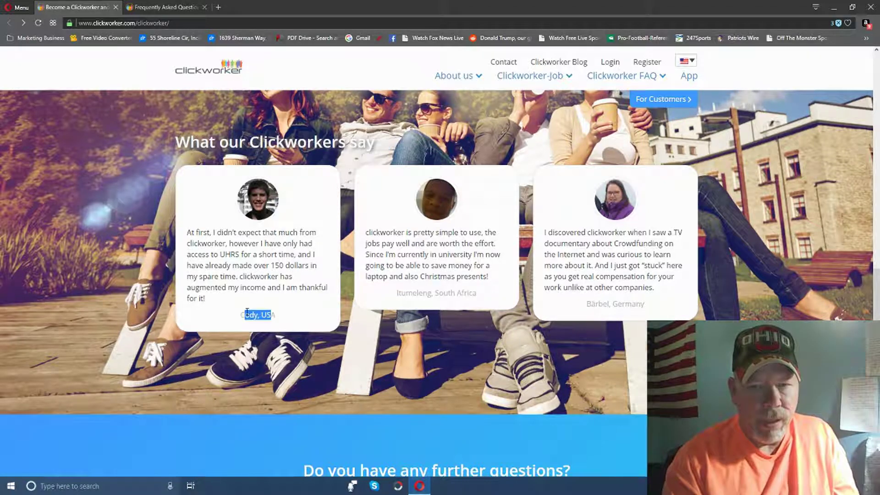
{"action": "left_click", "coordinate": [210, 314]}
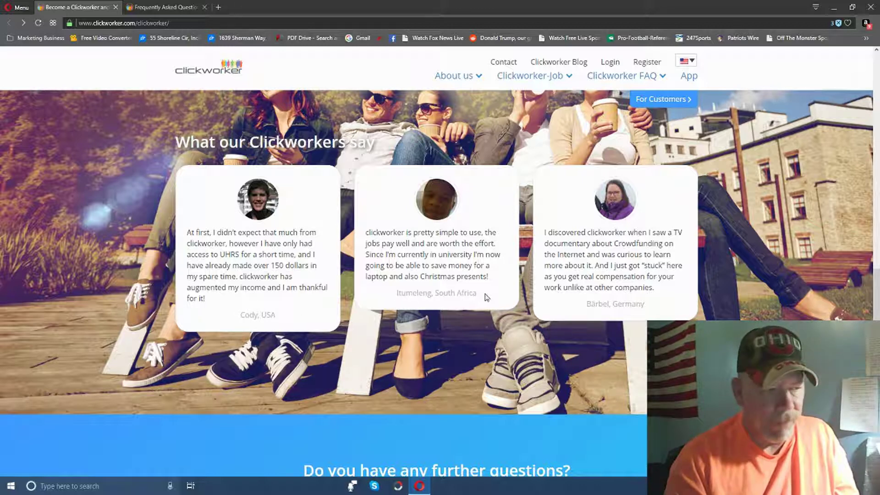
{"action": "left_click_drag", "start_coordinate": [485, 295], "coordinate": [418, 294]}
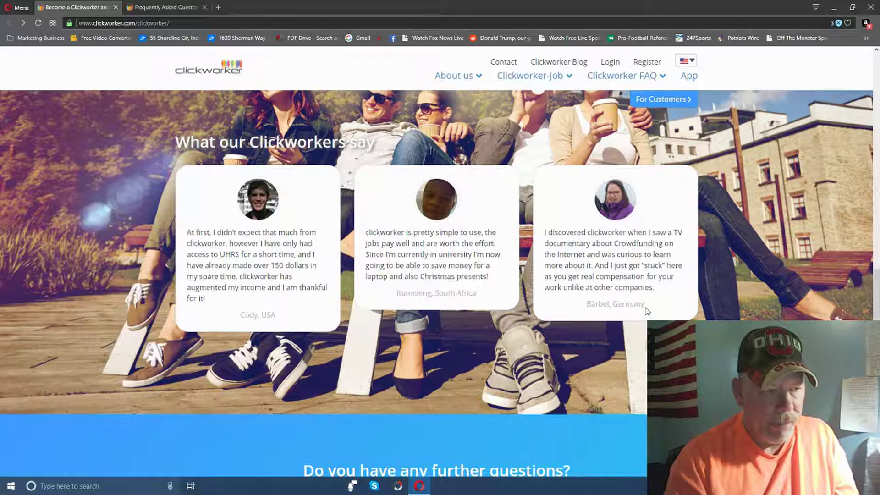
{"action": "left_click_drag", "start_coordinate": [650, 304], "coordinate": [584, 317]}
{"action": "left_click", "coordinate": [541, 320]}
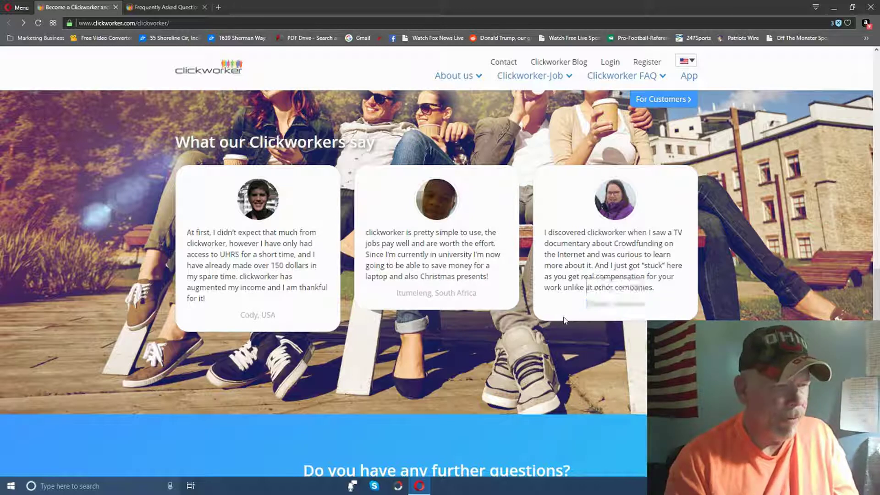
{"action": "scroll", "coordinate": [541, 320], "scroll_direction": "down", "scroll_amount": 3}
{"action": "scroll", "coordinate": [747, 299], "scroll_direction": "down", "scroll_amount": 1}
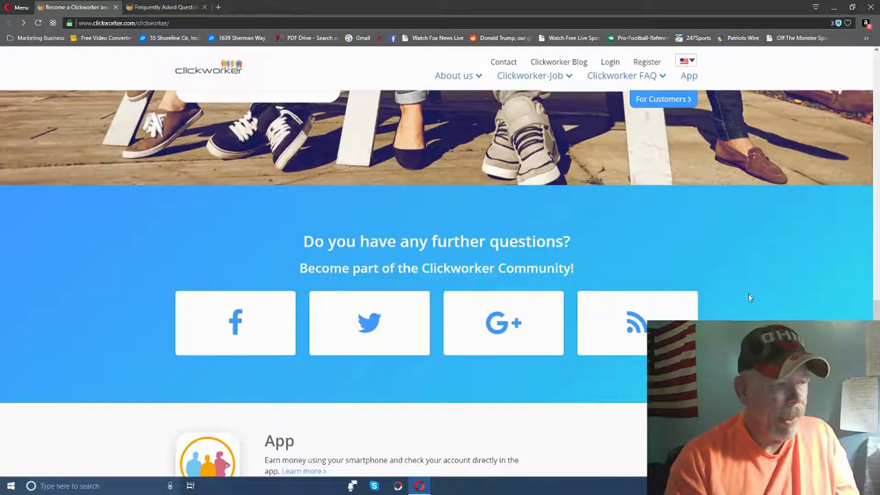
{"action": "scroll", "coordinate": [726, 305], "scroll_direction": "down", "scroll_amount": 1}
{"action": "scroll", "coordinate": [726, 305], "scroll_direction": "down", "scroll_amount": 3}
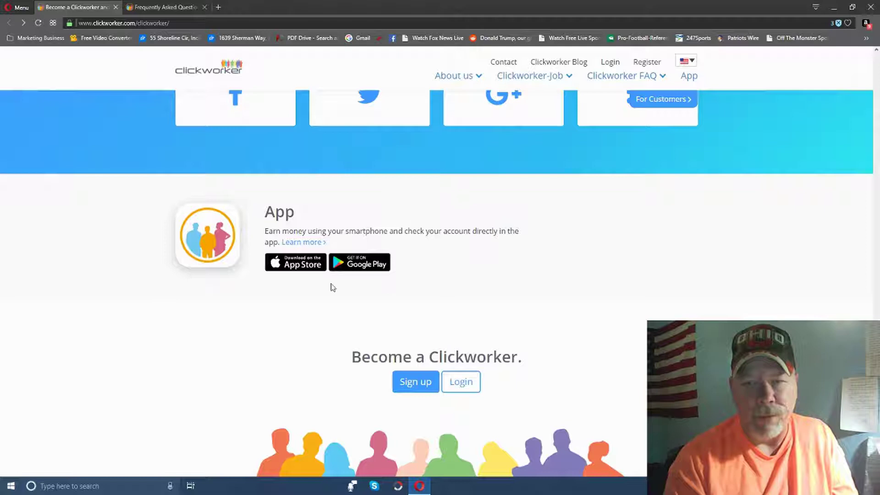
{"action": "scroll", "coordinate": [491, 310], "scroll_direction": "down", "scroll_amount": 4}
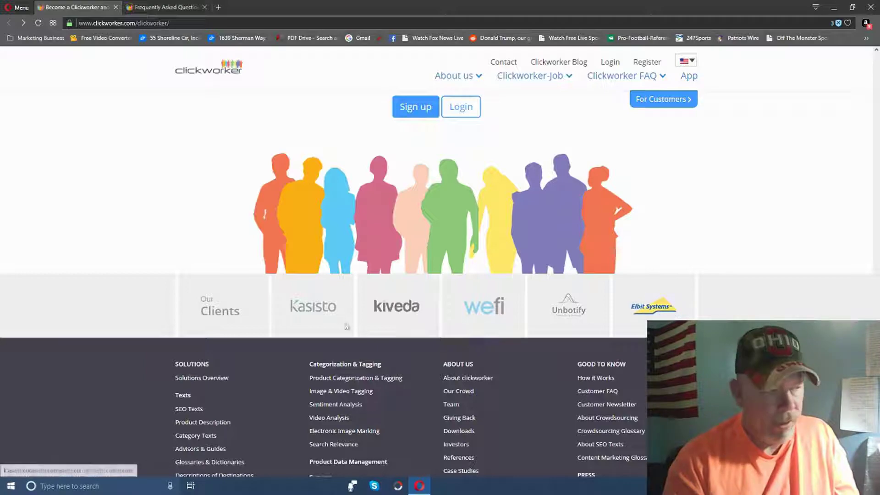
{"action": "scroll", "coordinate": [459, 341], "scroll_direction": "down", "scroll_amount": 2}
{"action": "scroll", "coordinate": [489, 344], "scroll_direction": "up", "scroll_amount": 2}
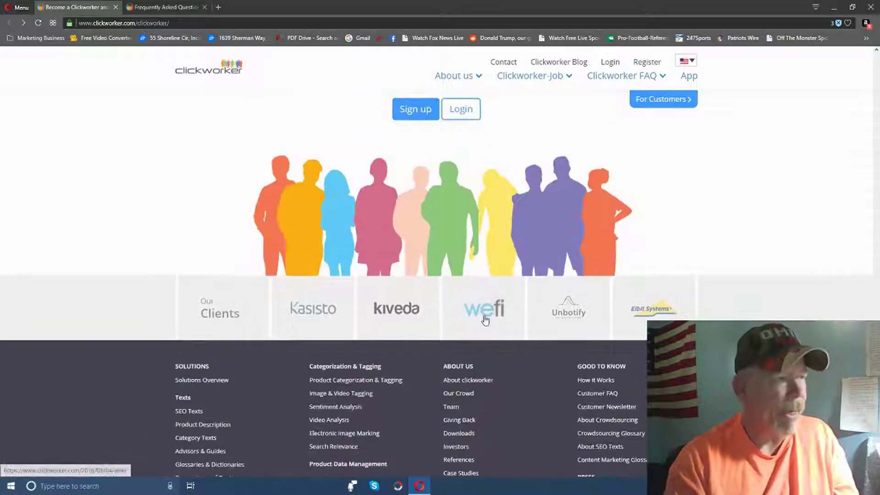
{"action": "scroll", "coordinate": [489, 344], "scroll_direction": "up", "scroll_amount": 5}
{"action": "scroll", "coordinate": [502, 321], "scroll_direction": "up", "scroll_amount": 5}
{"action": "scroll", "coordinate": [502, 321], "scroll_direction": "up", "scroll_amount": 5}
{"action": "scroll", "coordinate": [501, 321], "scroll_direction": "up", "scroll_amount": 3}
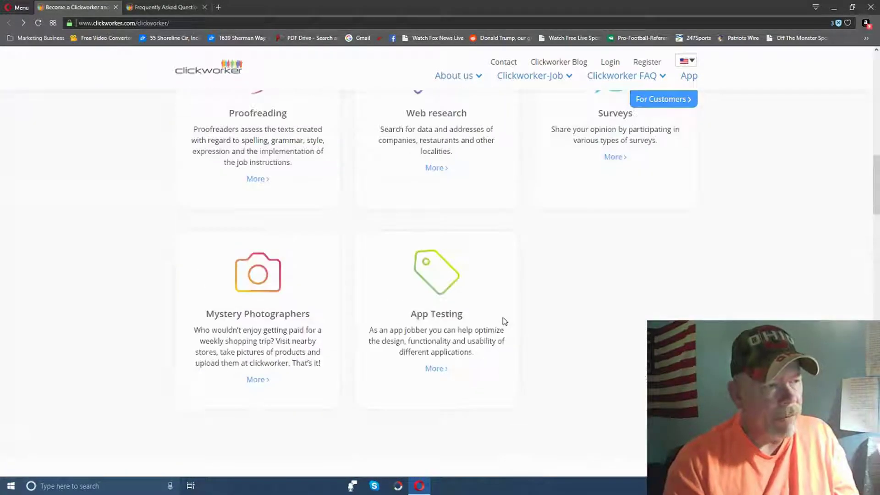
{"action": "scroll", "coordinate": [502, 321], "scroll_direction": "up", "scroll_amount": 2}
{"action": "scroll", "coordinate": [504, 320], "scroll_direction": "up", "scroll_amount": 4}
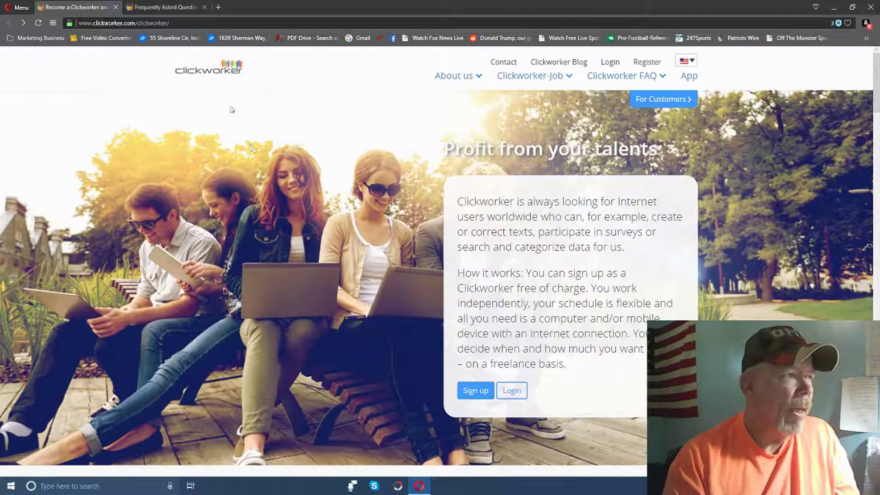
Switch to the FAQ tab and highlight the sentence about SEPA or PayPal payment.
{"action": "left_click", "coordinate": [175, 7]}
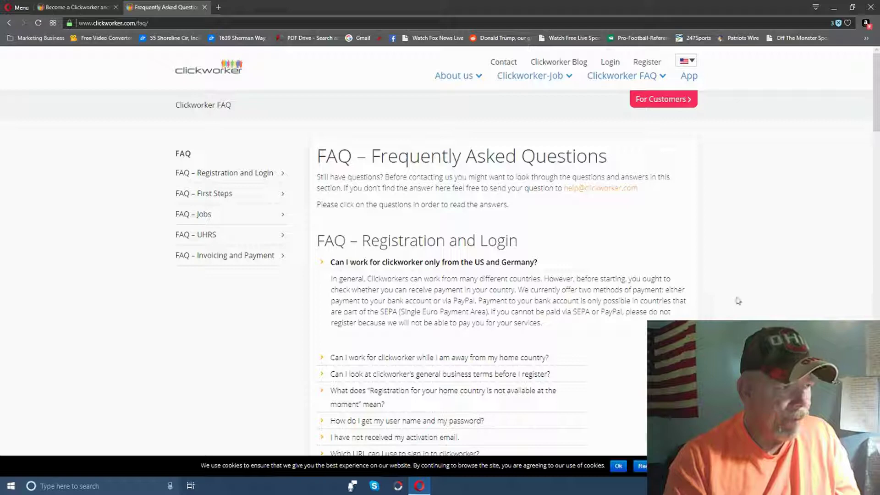
{"action": "scroll", "coordinate": [737, 300], "scroll_direction": "down", "scroll_amount": 2}
{"action": "scroll", "coordinate": [741, 299], "scroll_direction": "up", "scroll_amount": 1}
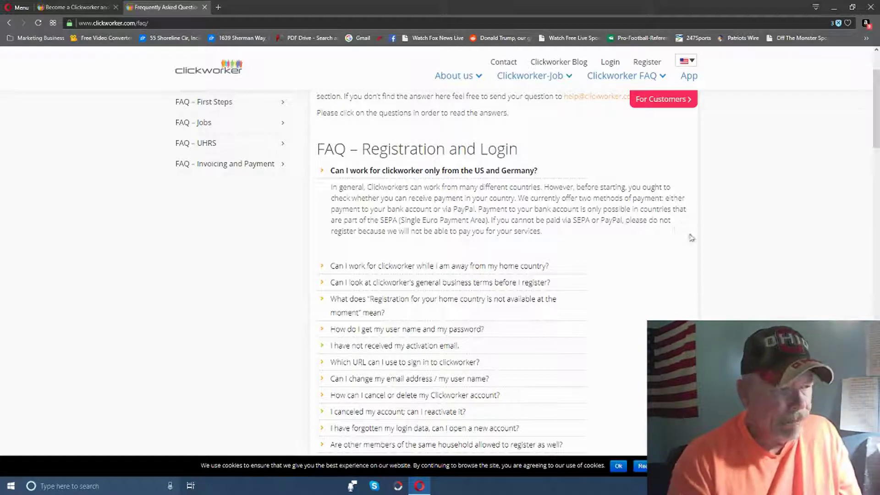
{"action": "scroll", "coordinate": [721, 252], "scroll_direction": "down", "scroll_amount": 1}
{"action": "scroll", "coordinate": [722, 251], "scroll_direction": "down", "scroll_amount": 2}
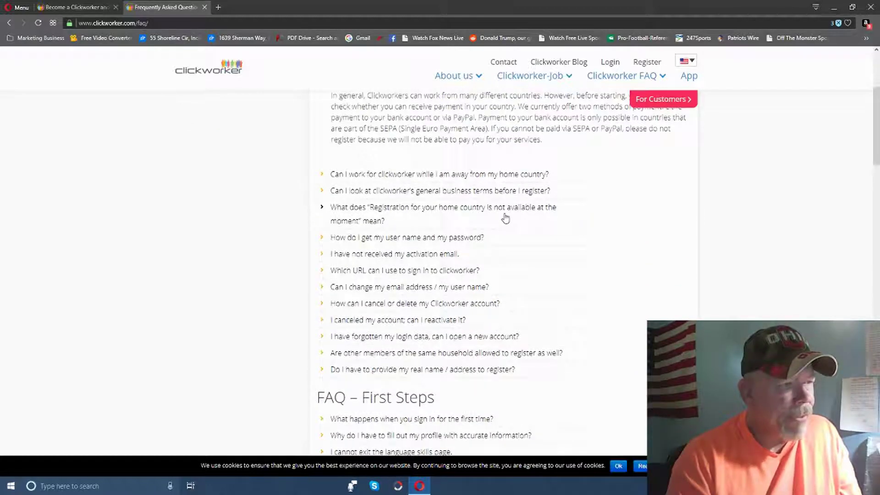
{"action": "scroll", "coordinate": [505, 218], "scroll_direction": "up", "scroll_amount": 2}
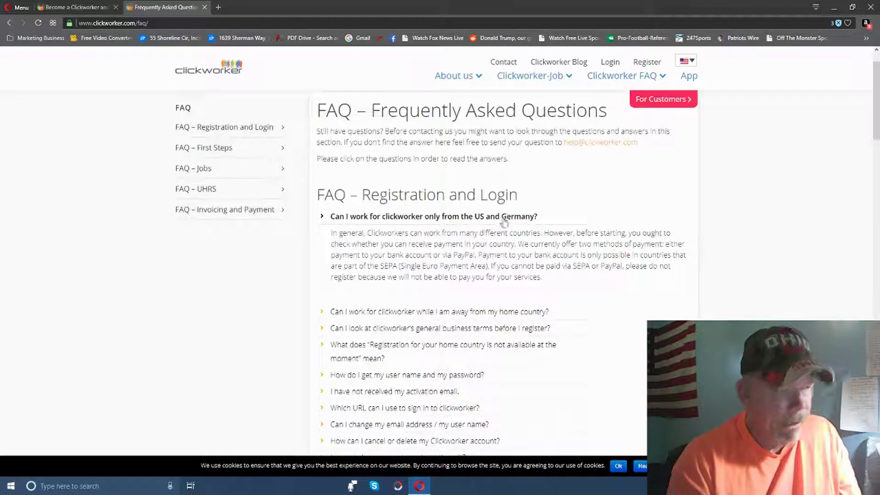
{"action": "mouse_move", "coordinate": [492, 266]}
{"action": "left_mouse_down"}
{"action": "mouse_move", "coordinate": [617, 269]}
{"action": "mouse_move", "coordinate": [629, 276]}
{"action": "left_mouse_up"}
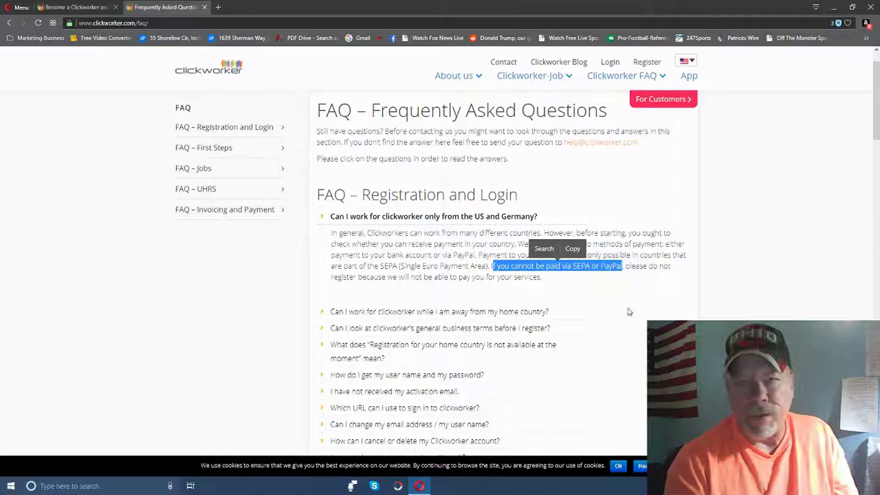
{"action": "left_click", "coordinate": [639, 318]}
{"action": "scroll", "coordinate": [639, 318], "scroll_direction": "down", "scroll_amount": 1}
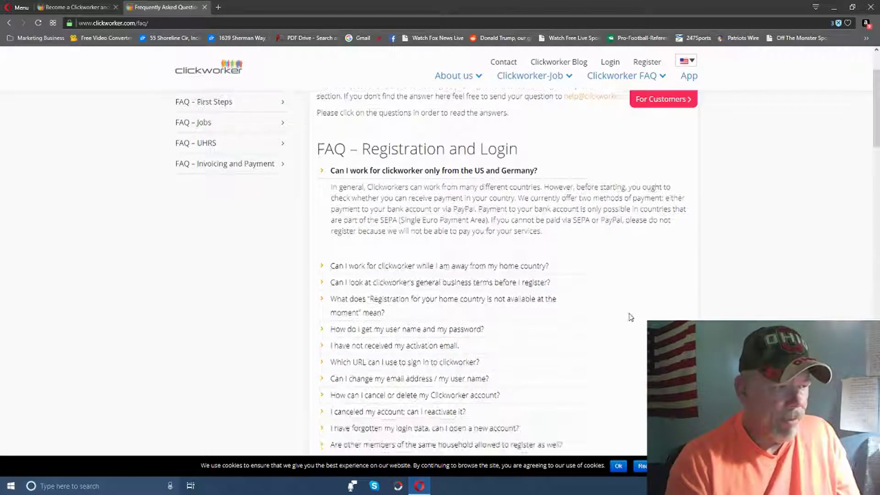
{"action": "scroll", "coordinate": [627, 313], "scroll_direction": "down", "scroll_amount": 2}
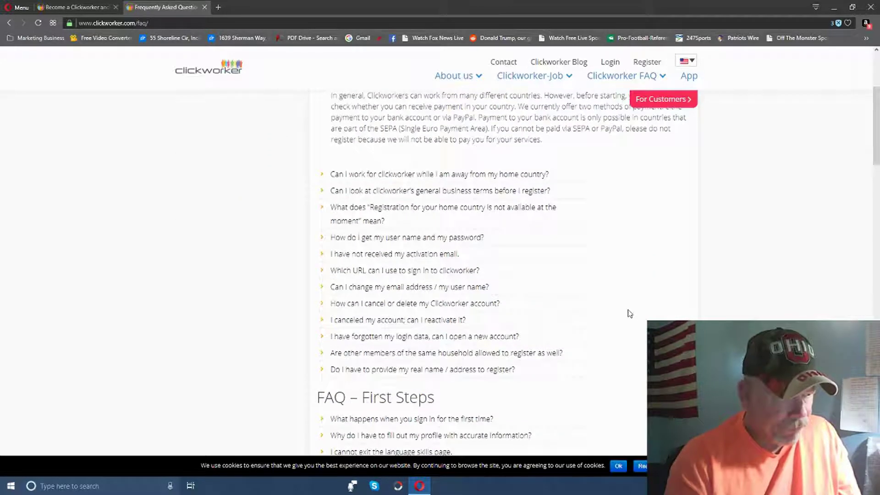
{"action": "scroll", "coordinate": [629, 312], "scroll_direction": "down", "scroll_amount": 4}
{"action": "scroll", "coordinate": [629, 312], "scroll_direction": "down", "scroll_amount": 1}
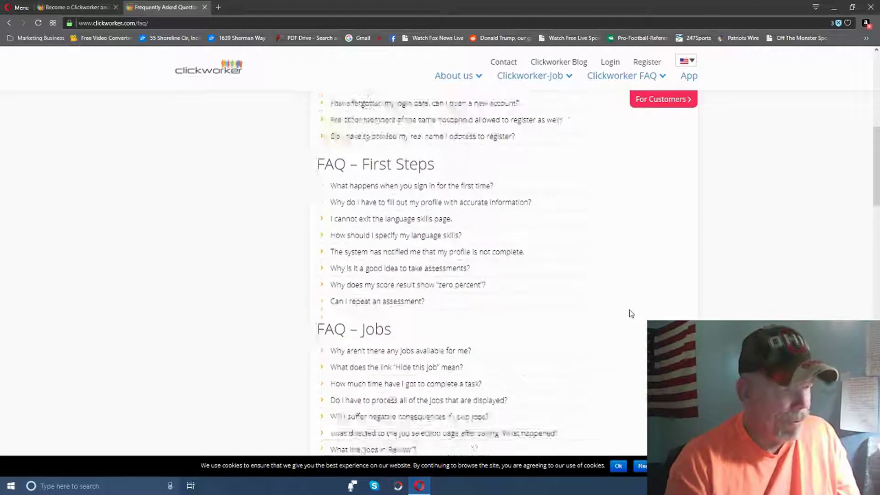
{"action": "scroll", "coordinate": [629, 313], "scroll_direction": "down", "scroll_amount": 3}
{"action": "scroll", "coordinate": [629, 313], "scroll_direction": "down", "scroll_amount": 4}
{"action": "scroll", "coordinate": [630, 314], "scroll_direction": "down", "scroll_amount": 4}
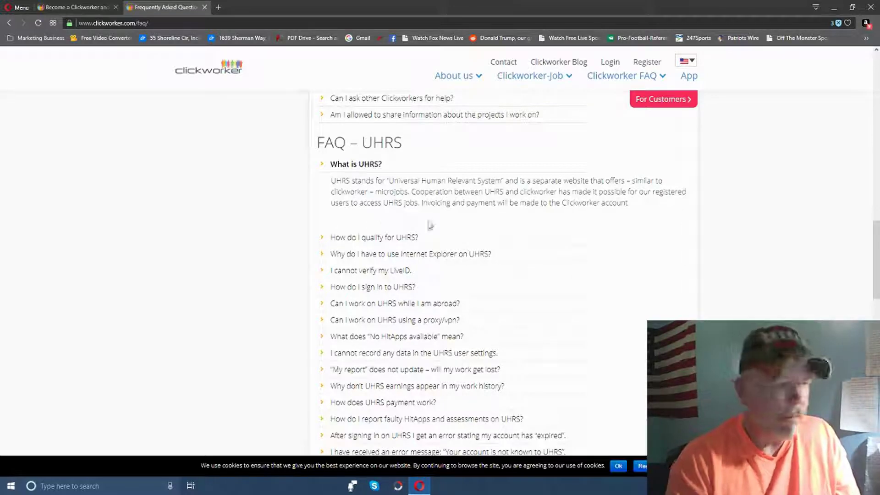
{"action": "scroll", "coordinate": [618, 272], "scroll_direction": "down", "scroll_amount": 1}
{"action": "scroll", "coordinate": [618, 272], "scroll_direction": "down", "scroll_amount": 2}
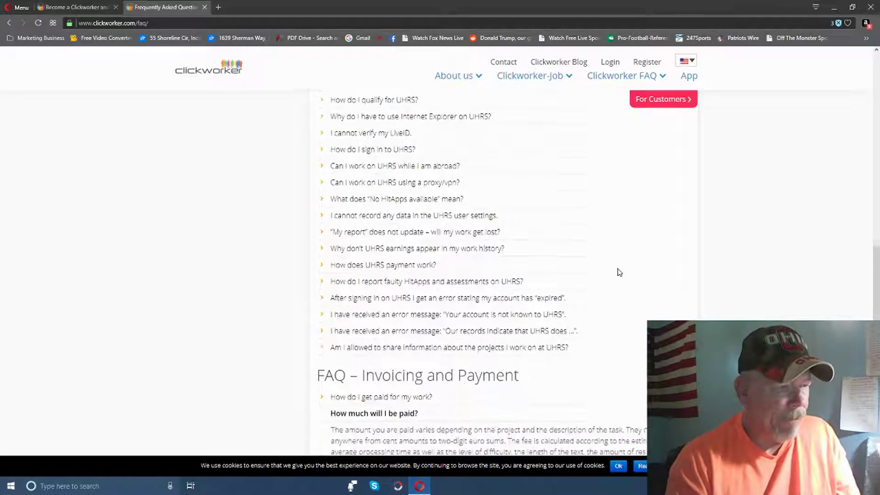
{"action": "scroll", "coordinate": [618, 272], "scroll_direction": "down", "scroll_amount": 3}
{"action": "scroll", "coordinate": [619, 269], "scroll_direction": "down", "scroll_amount": 1}
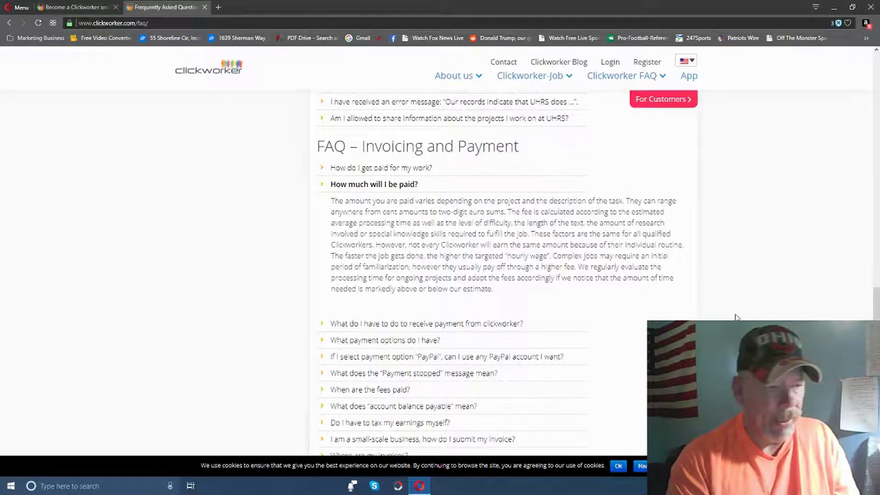
{"action": "scroll", "coordinate": [731, 314], "scroll_direction": "down", "scroll_amount": 3}
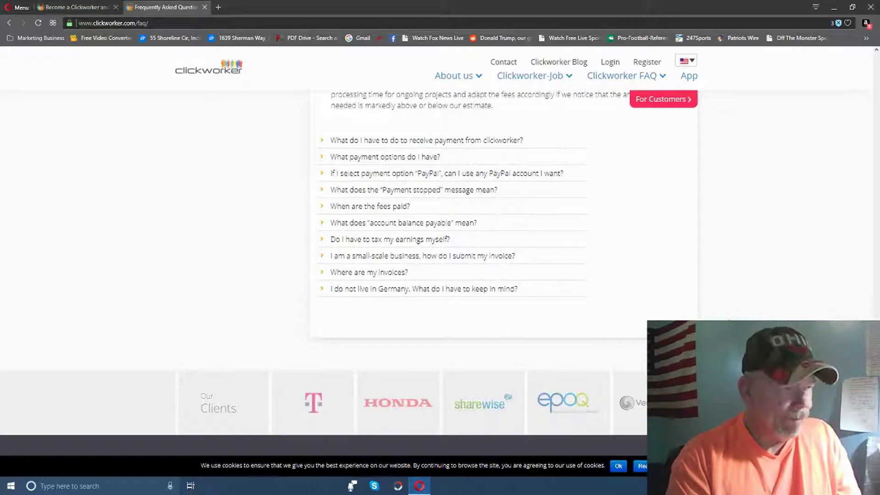
{"action": "scroll", "coordinate": [729, 320], "scroll_direction": "down", "scroll_amount": 4}
{"action": "scroll", "coordinate": [730, 320], "scroll_direction": "up", "scroll_amount": 4}
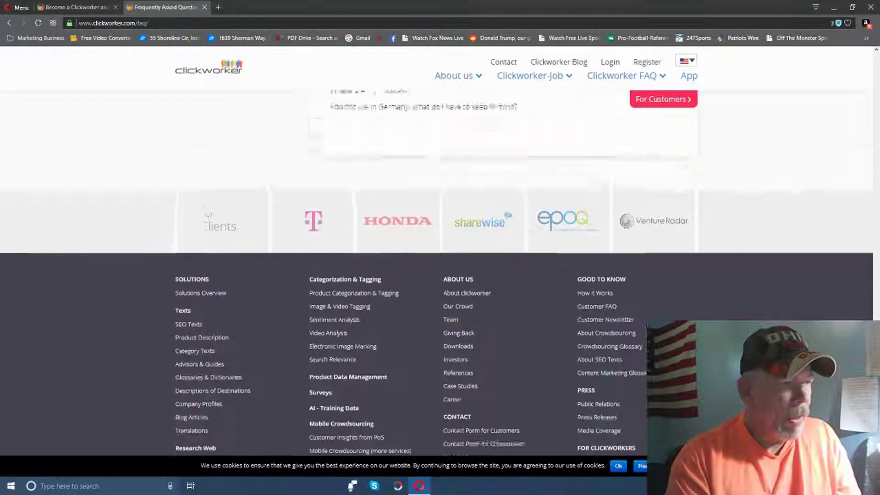
{"action": "scroll", "coordinate": [481, 275], "scroll_direction": "up", "scroll_amount": 3}
{"action": "scroll", "coordinate": [481, 275], "scroll_direction": "up", "scroll_amount": 3}
{"action": "scroll", "coordinate": [481, 275], "scroll_direction": "up", "scroll_amount": 1}
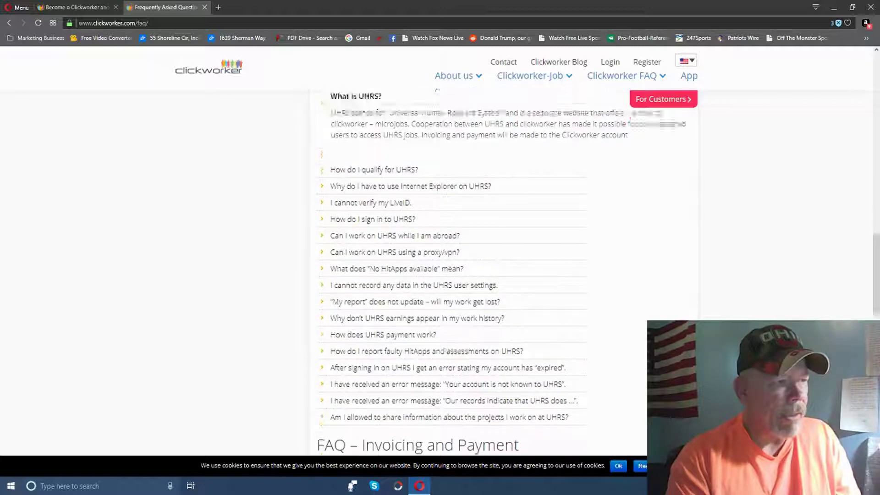
{"action": "scroll", "coordinate": [481, 275], "scroll_direction": "up", "scroll_amount": 3}
{"action": "scroll", "coordinate": [481, 275], "scroll_direction": "up", "scroll_amount": 5}
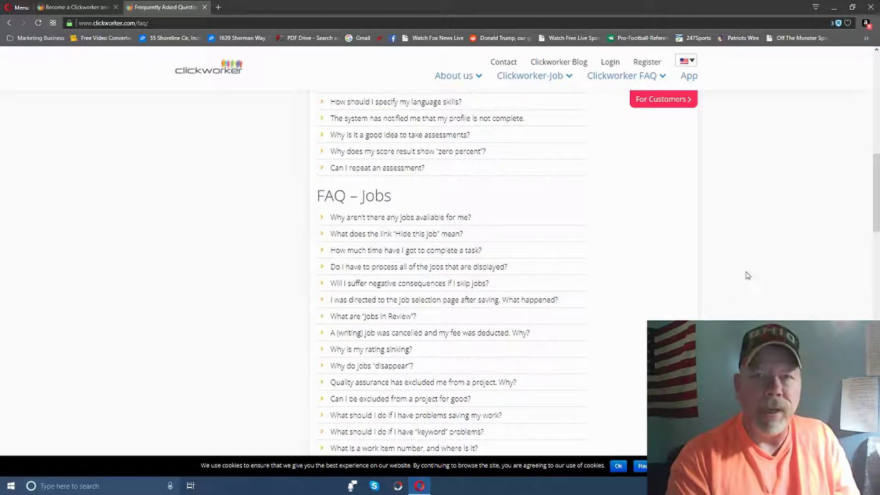
{"action": "scroll", "coordinate": [775, 266], "scroll_direction": "up", "scroll_amount": 2}
{"action": "scroll", "coordinate": [742, 255], "scroll_direction": "up", "scroll_amount": 3}
{"action": "scroll", "coordinate": [744, 256], "scroll_direction": "up", "scroll_amount": 1}
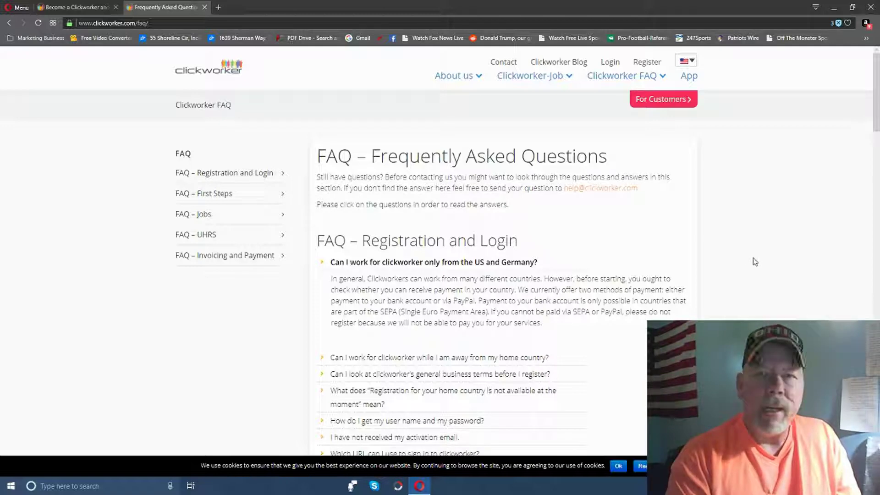
{"action": "scroll", "coordinate": [754, 262], "scroll_direction": "down", "scroll_amount": 1}
{"action": "scroll", "coordinate": [753, 261], "scroll_direction": "down", "scroll_amount": 1}
{"action": "scroll", "coordinate": [754, 261], "scroll_direction": "up", "scroll_amount": 2}
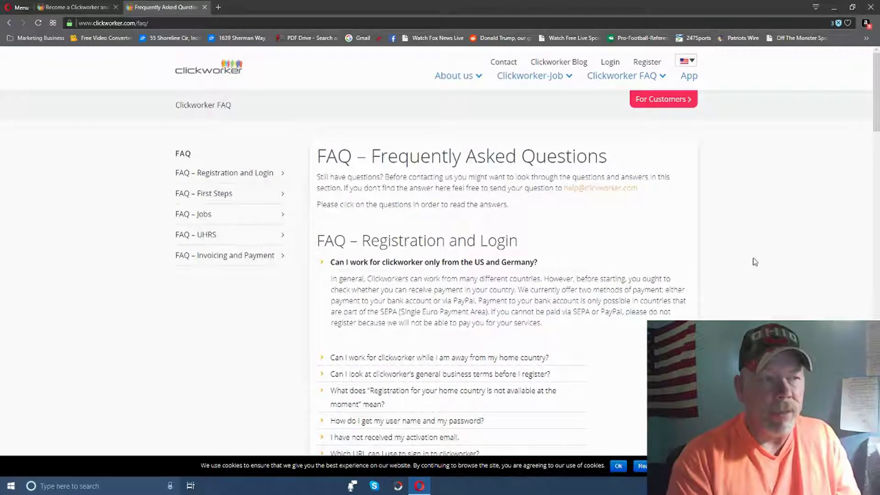